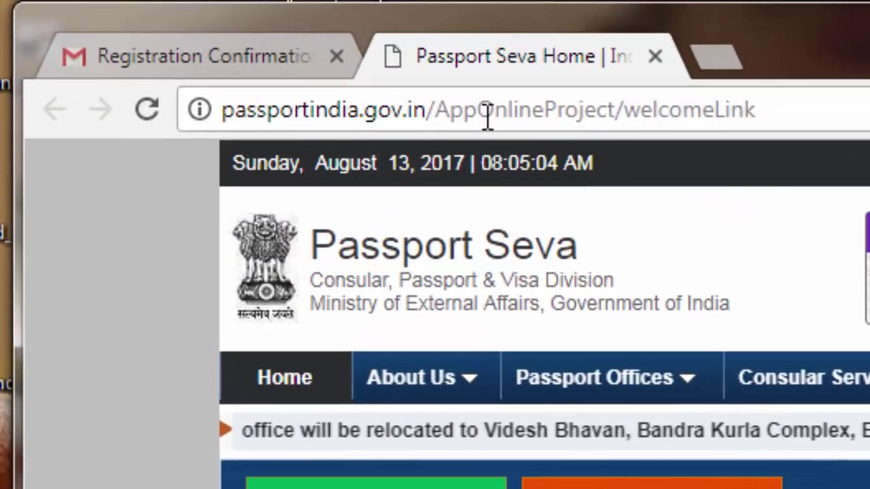
Search the web for "passport" and open the passportindia.gov.in result.
click(487, 112)
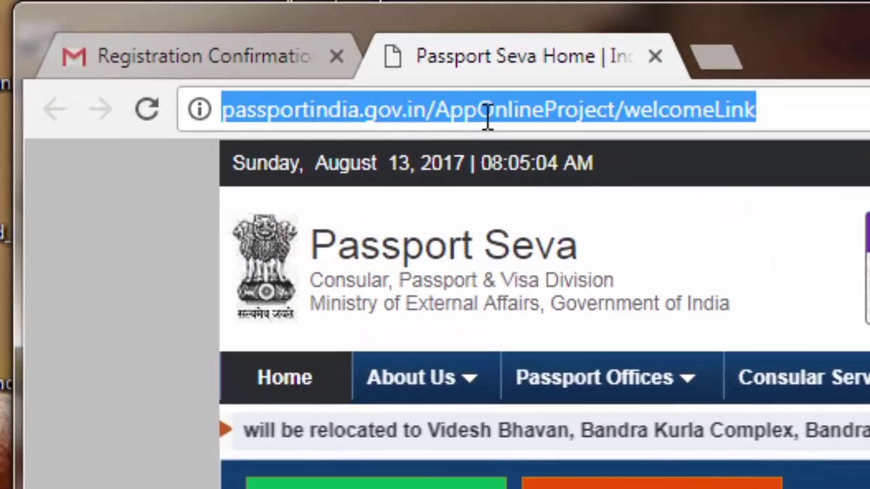
text(pa)
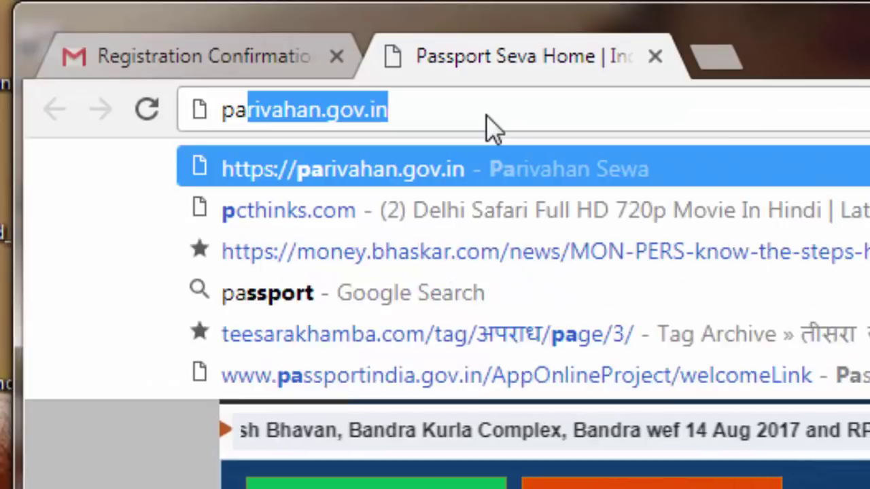
text(sspor)
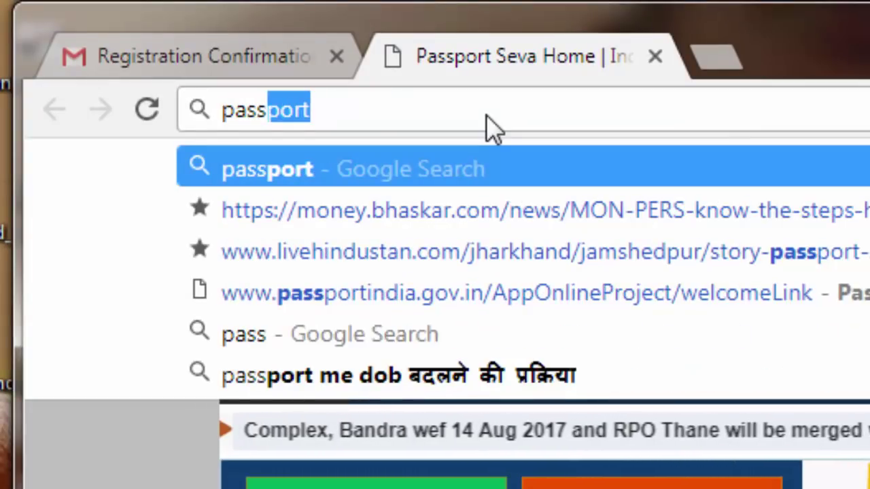
text(t)
key(Return)
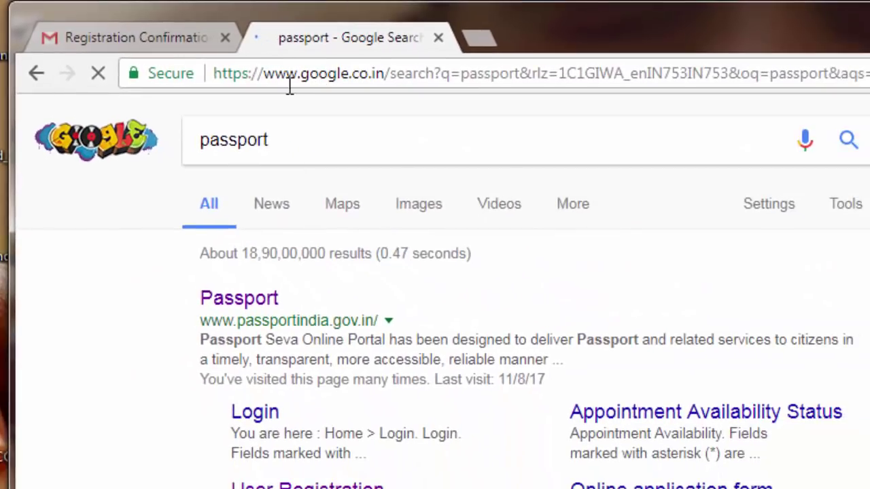
click(253, 299)
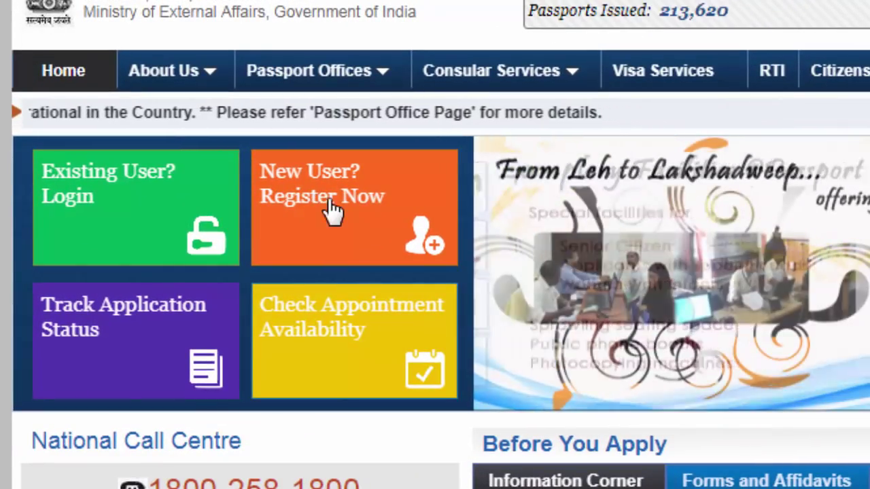
Open the new user registration form and choose Bareilly as the passport office.
click(360, 202)
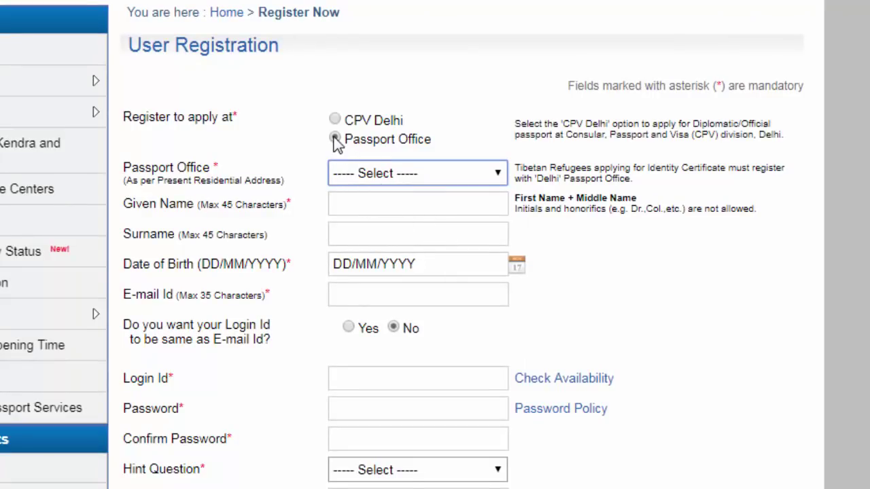
click(391, 175)
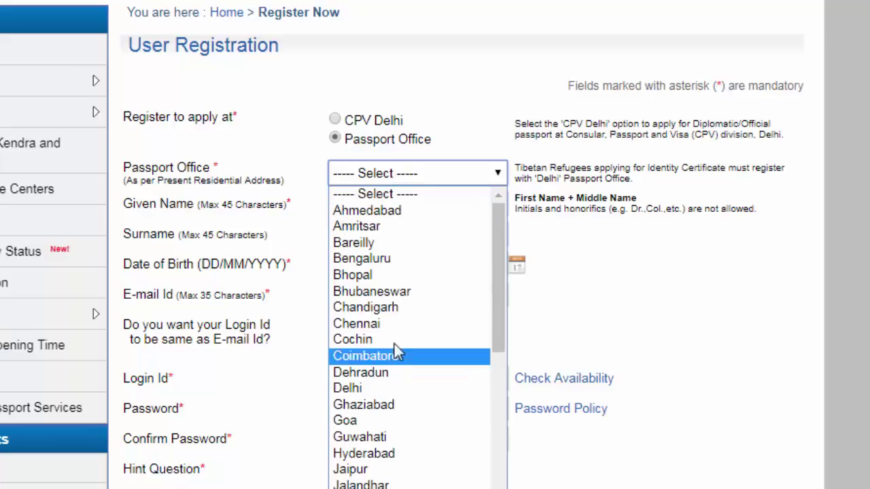
click(387, 243)
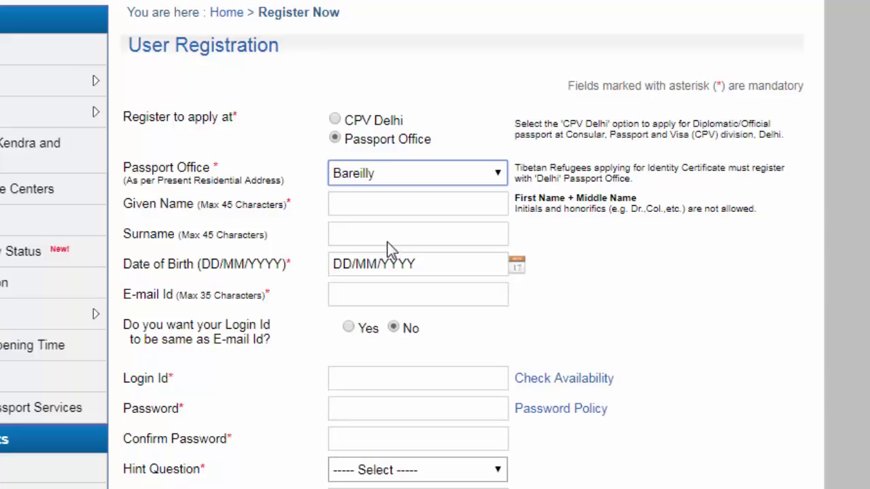
Pass over the name fields, pick a date of birth from the calendar and go to the E-mail Id field.
click(362, 202)
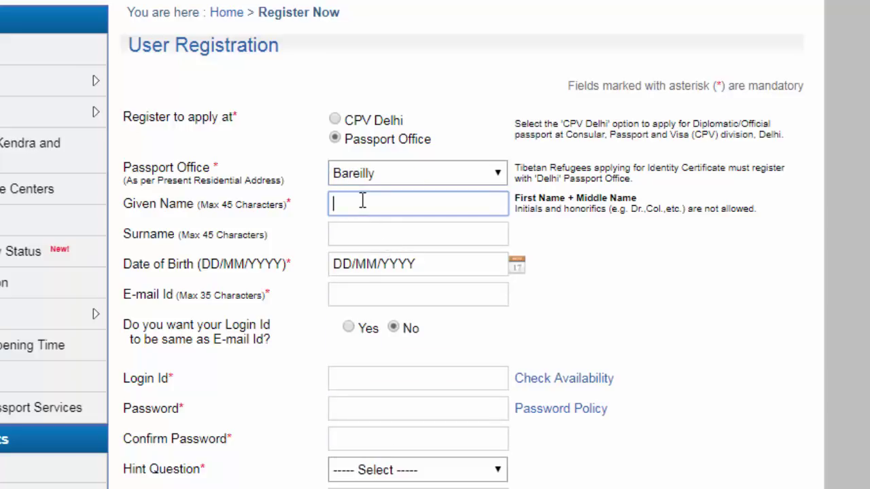
click(365, 235)
scroll(452, 247, down, 3)
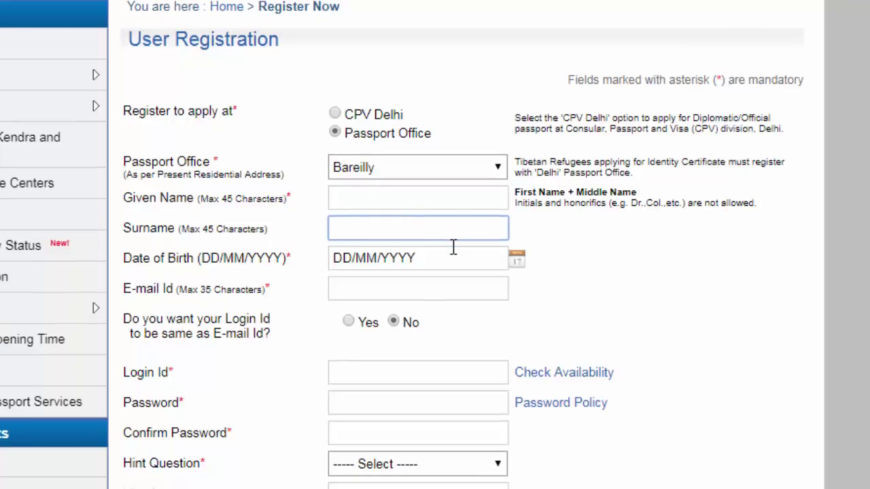
click(475, 172)
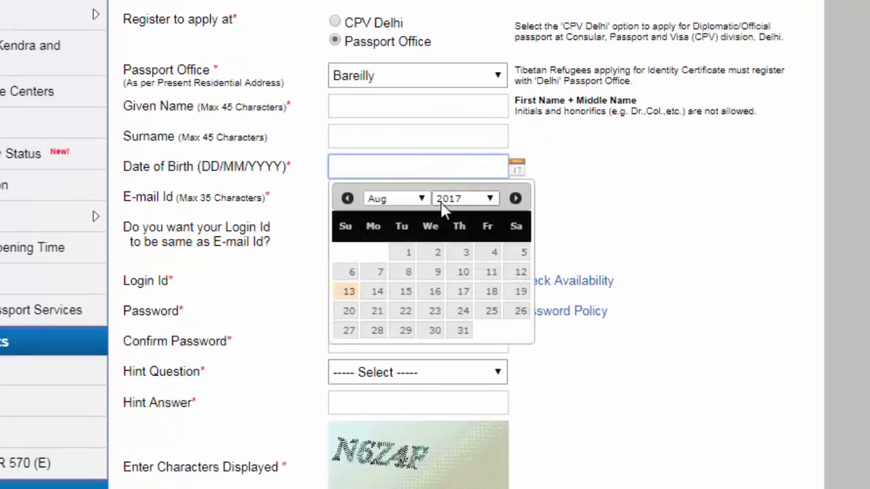
click(409, 252)
click(386, 197)
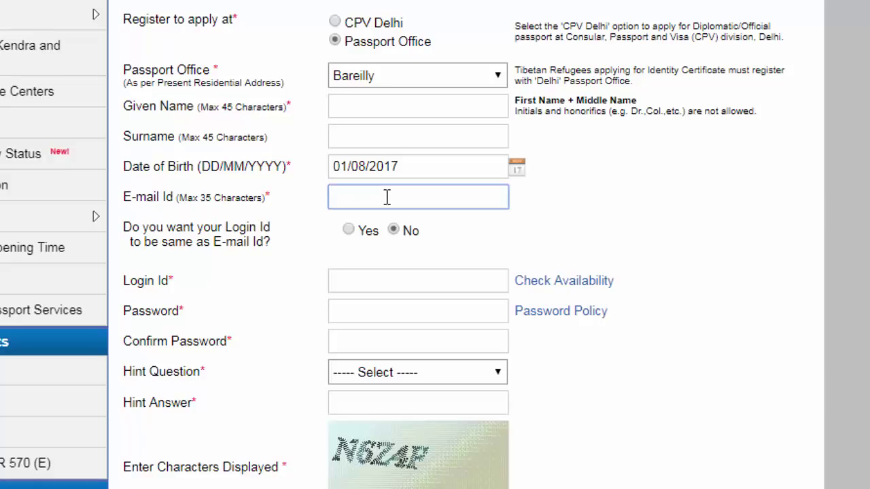
Visit the empty password fields, choose Birth City as the hint question, go to the displayed-characters field, and return to the E-mail Id field.
scroll(458, 215, down, 2)
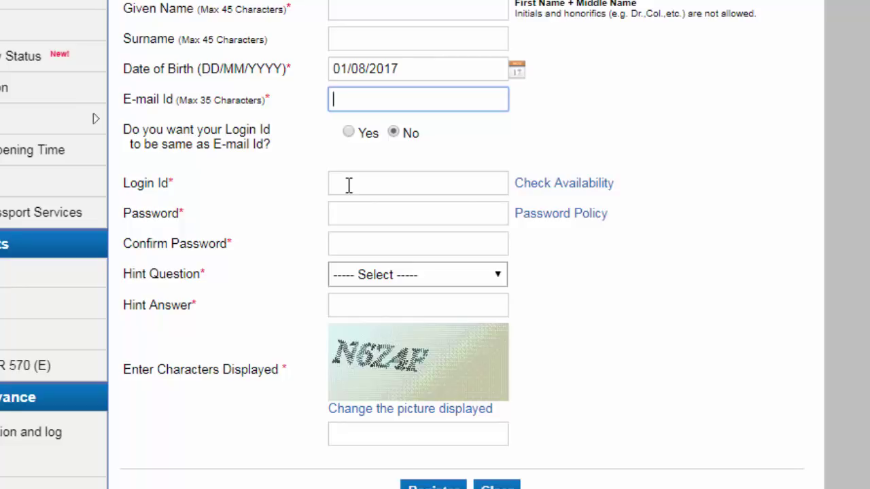
scroll(375, 243, down, 2)
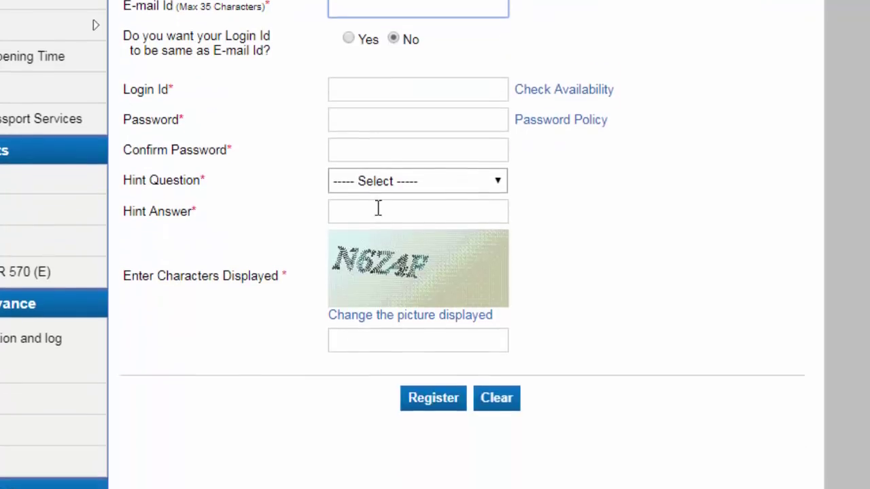
click(359, 117)
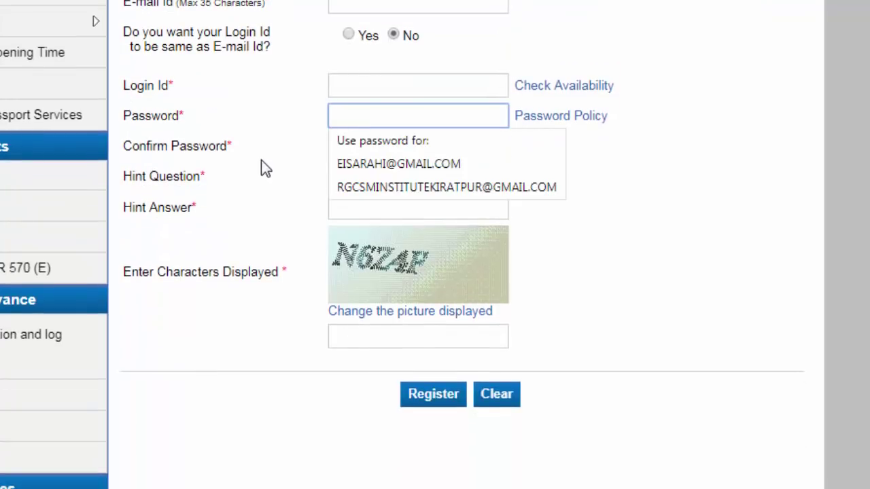
click(370, 148)
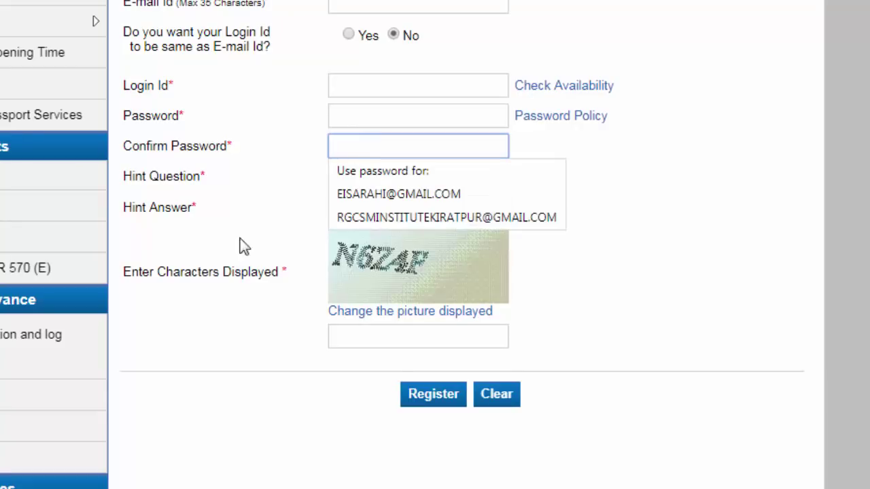
click(375, 180)
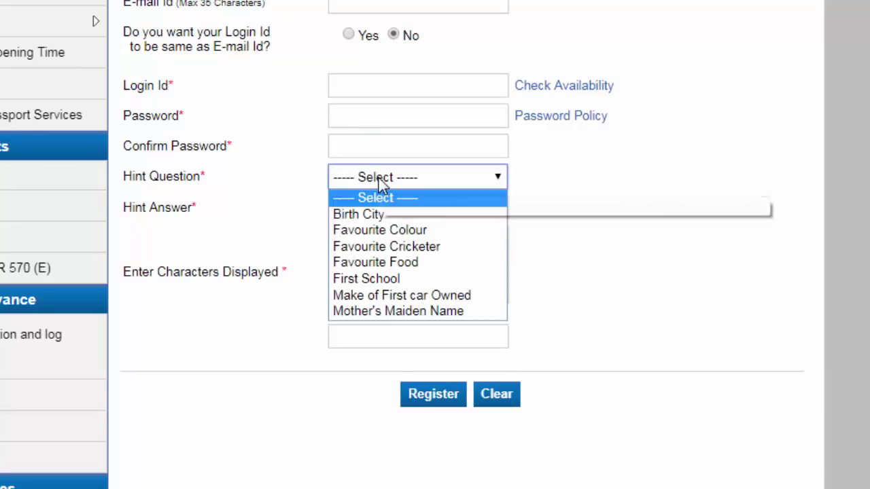
click(383, 216)
click(352, 205)
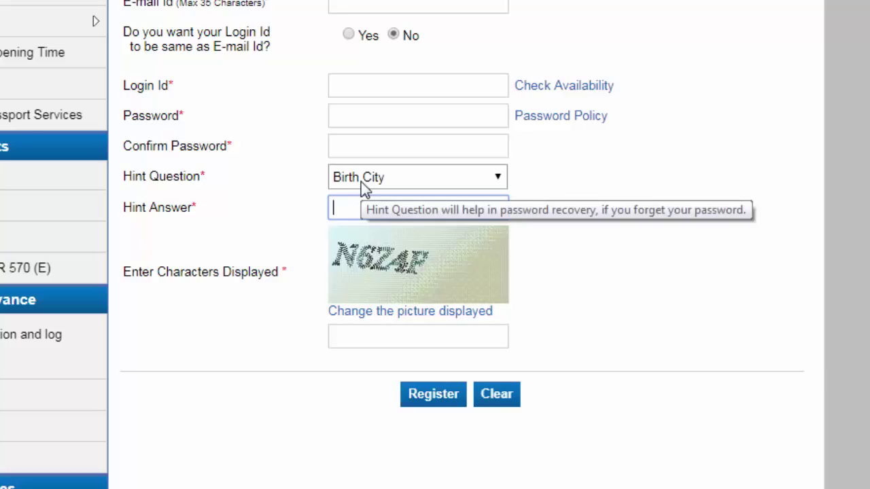
click(359, 336)
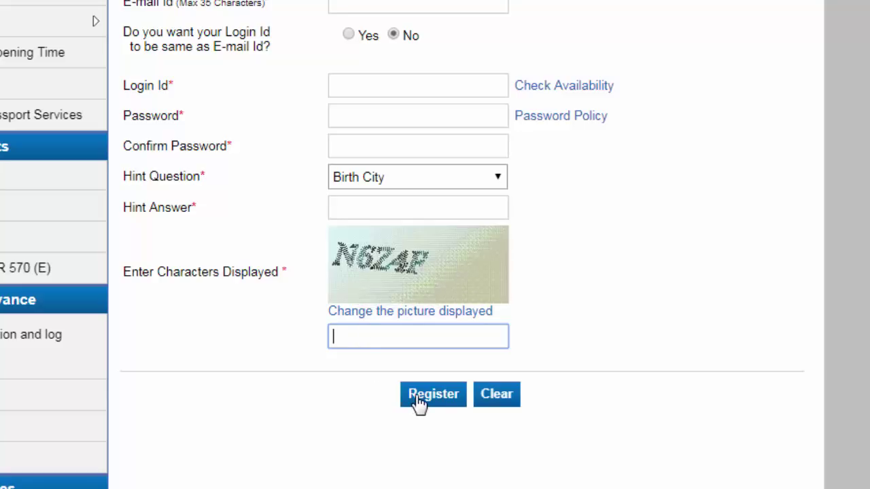
scroll(418, 403, up, 3)
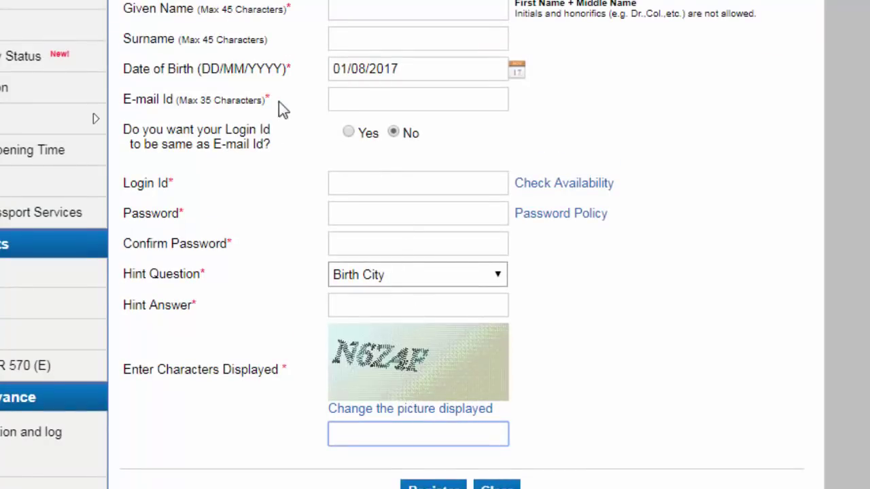
click(343, 100)
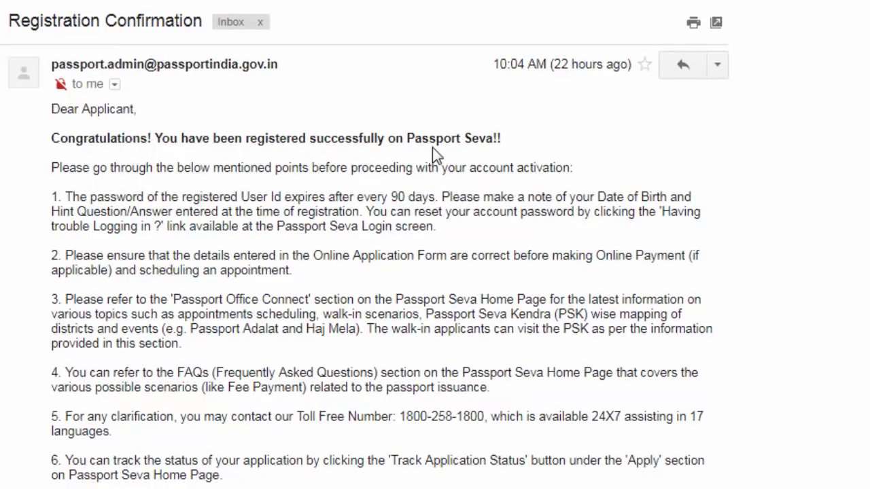
Follow the account activation link in the Registration Confirmation e-mail.
scroll(432, 147, down, 3)
scroll(414, 191, down, 2)
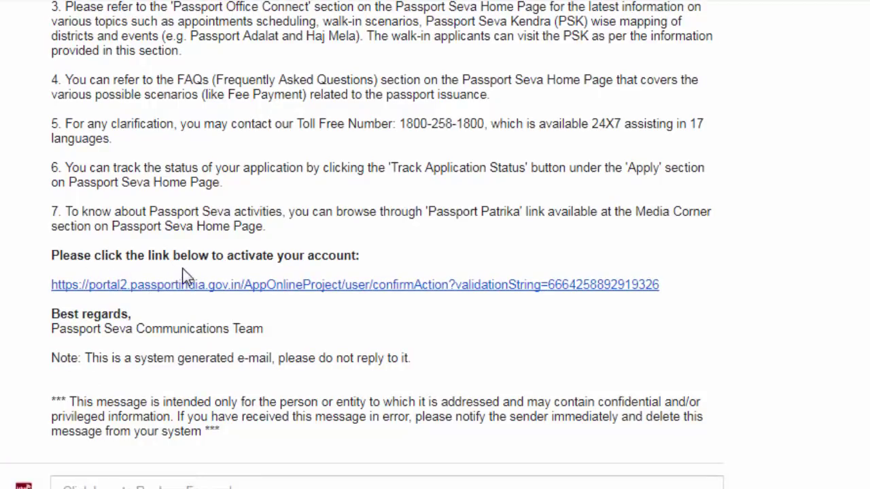
click(385, 285)
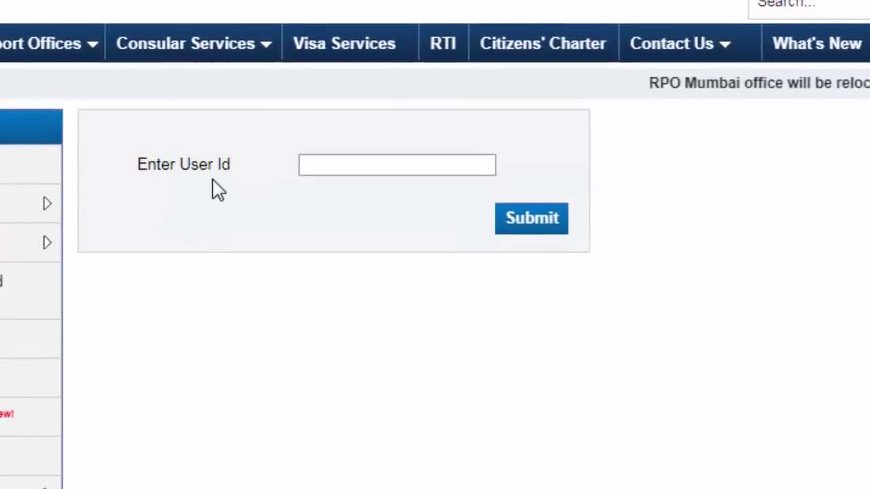
Compare the activation page's User Id field with the Login Id field of the registration form.
click(325, 165)
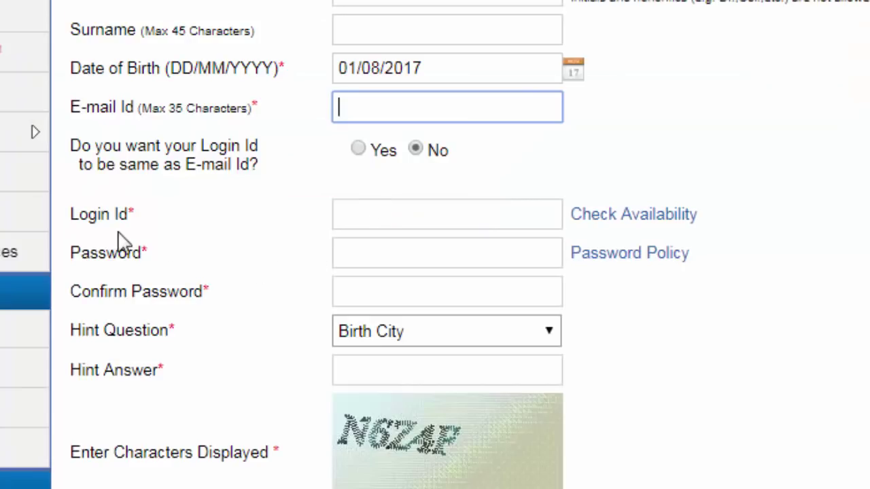
click(373, 215)
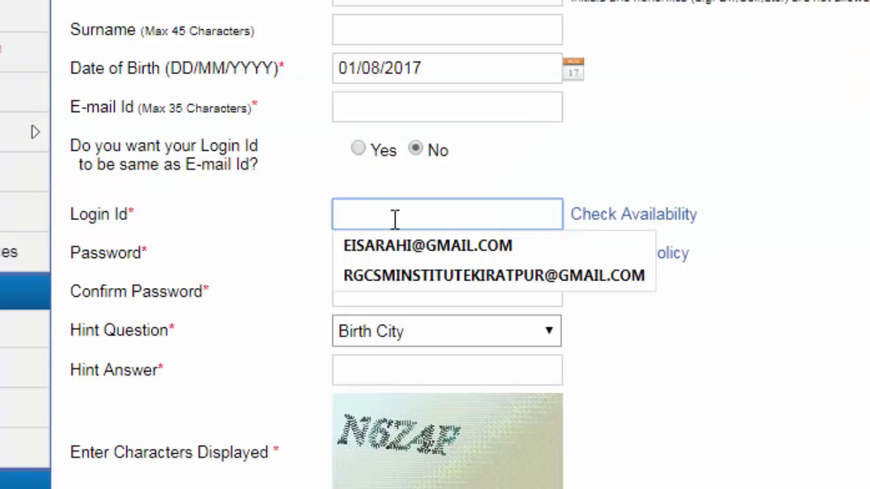
click(245, 224)
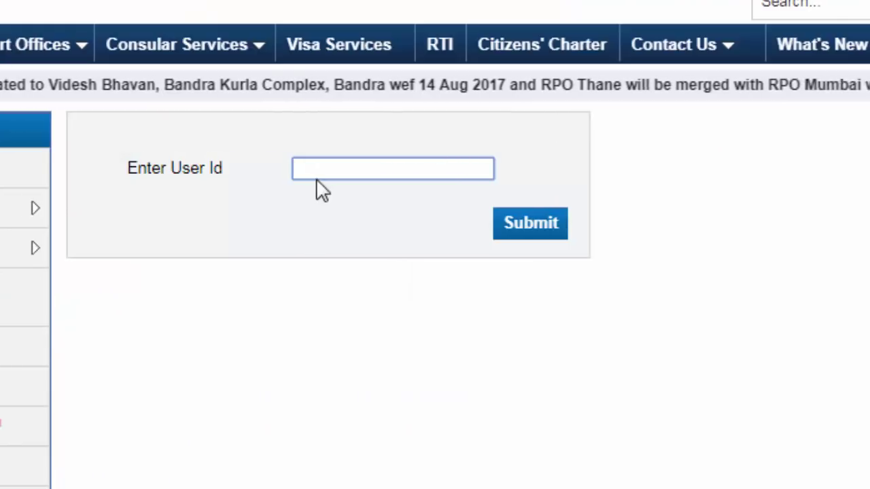
click(324, 168)
Open the Account Activation e-mail from passport.admin in the inbox.
click(442, 319)
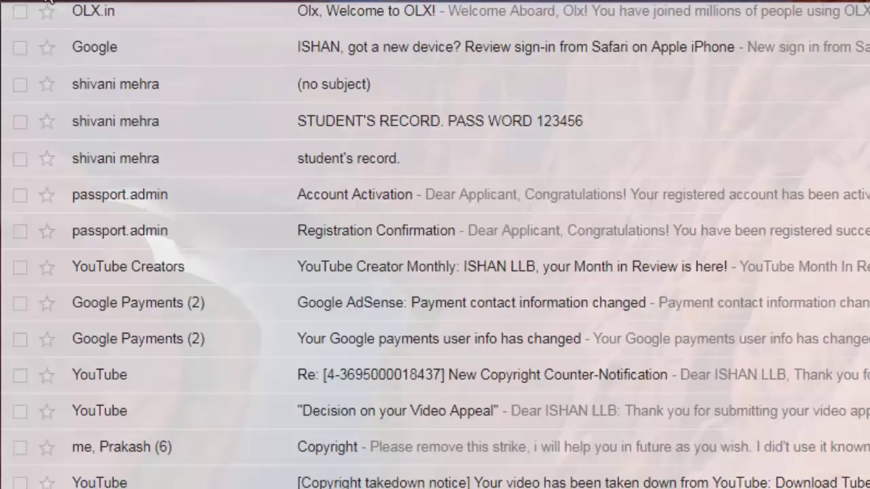
click(178, 194)
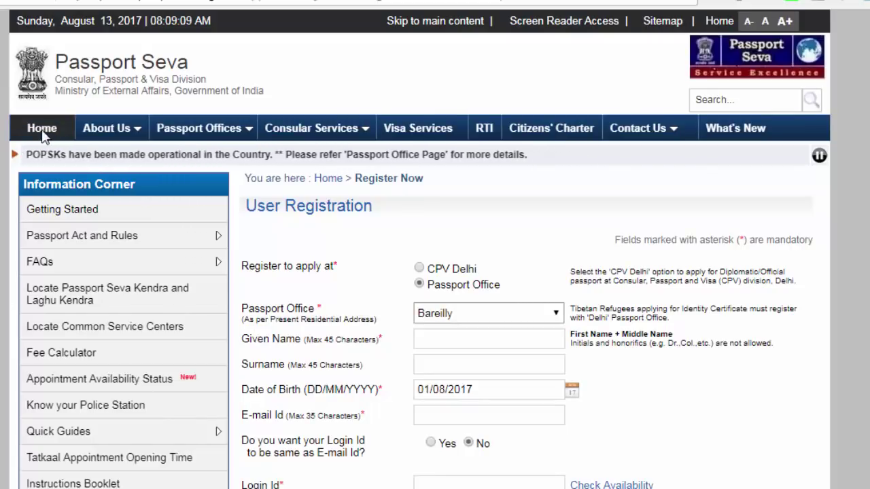
Return to the Passport Seva home page, open the existing user login and continue with the saved login ID.
click(44, 136)
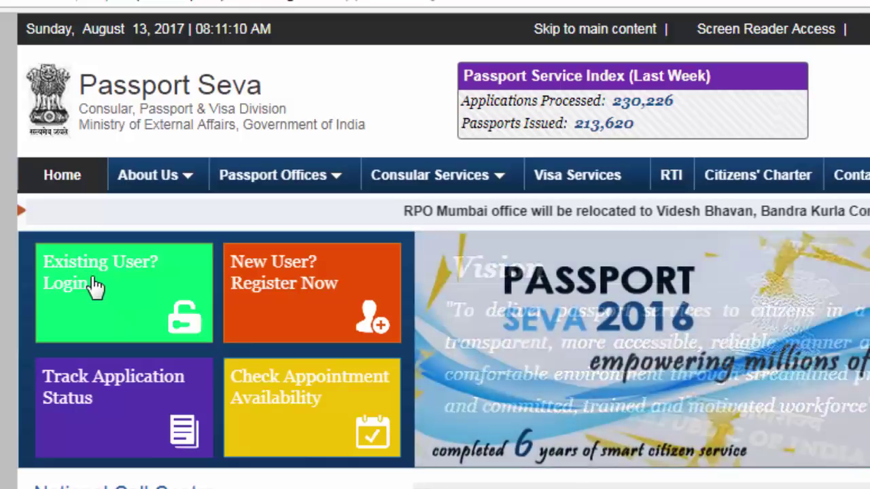
click(101, 287)
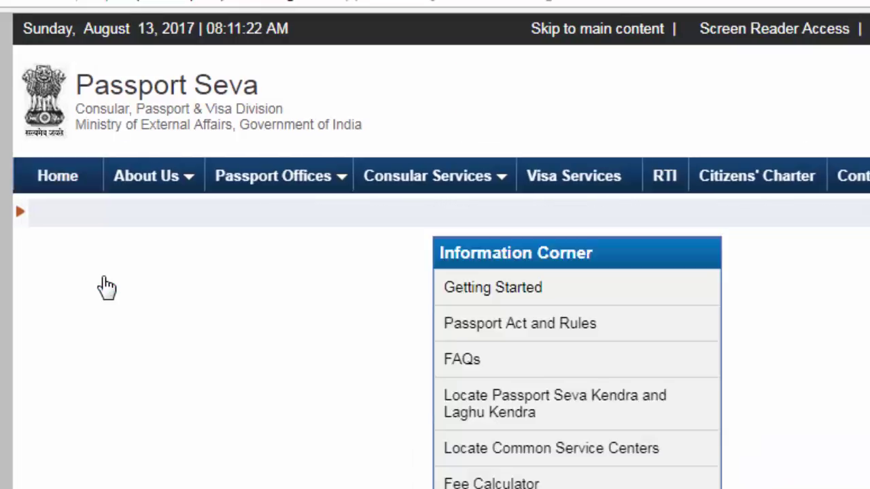
mouse_move(214, 324)
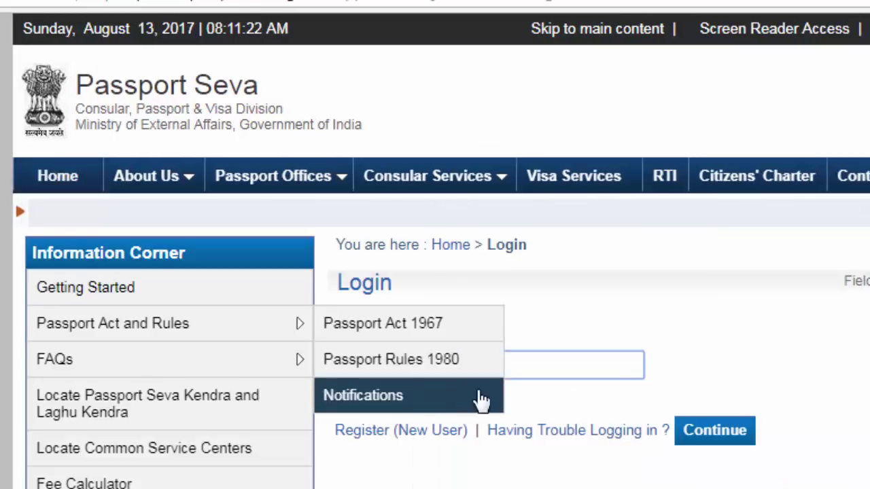
click(519, 365)
click(527, 384)
click(737, 440)
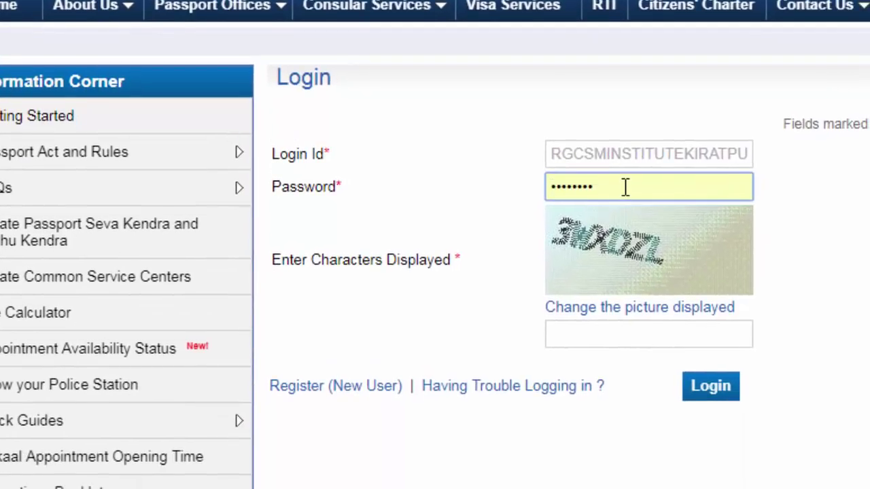
Enter the displayed captcha characters and log in to the account with the prefilled password.
scroll(625, 188, down, 2)
click(602, 223)
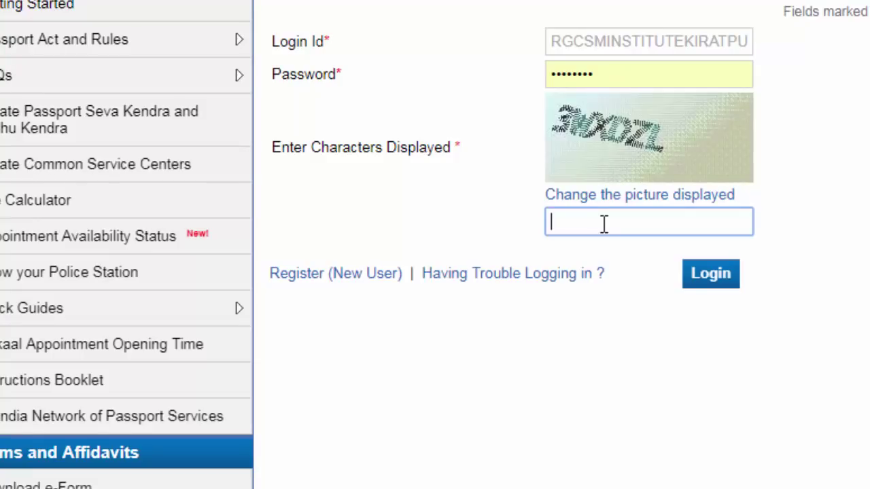
text(3WXDZL)
click(706, 277)
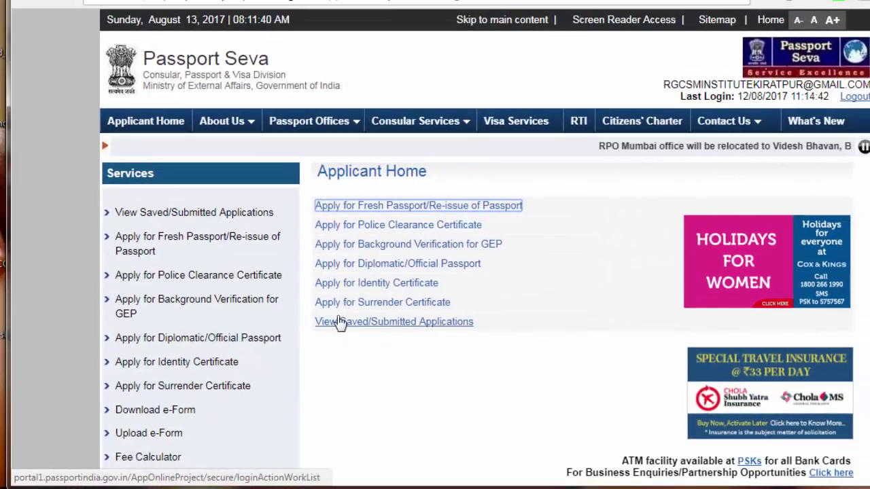
Open the Download e-Form service and download the English e-Form for Fresh or Re-issue of Passport.
scroll(340, 320, down, 4)
mouse_move(154, 261)
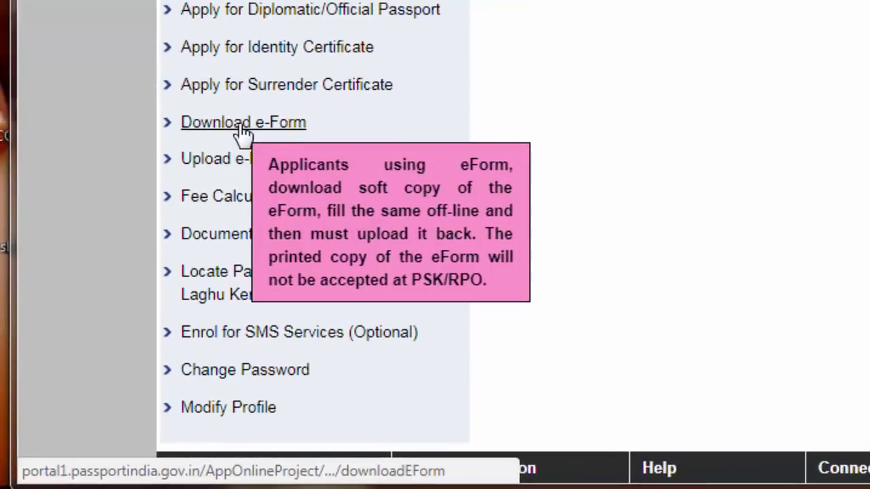
click(244, 133)
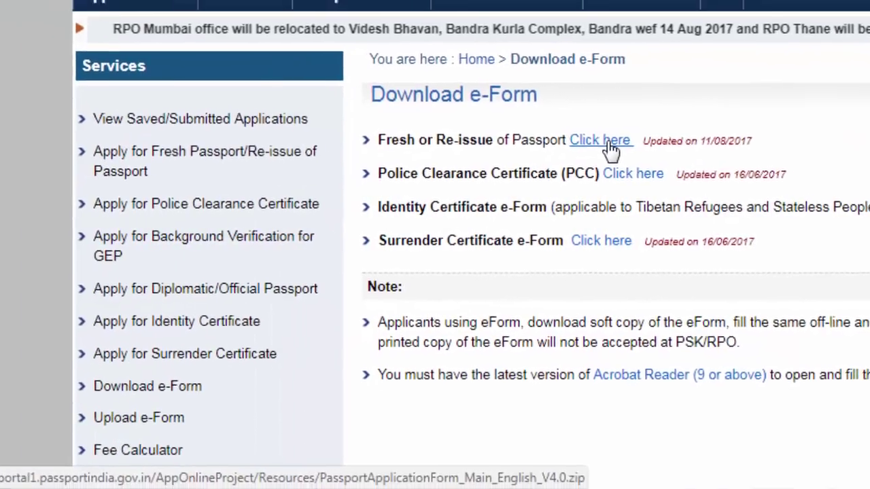
click(434, 131)
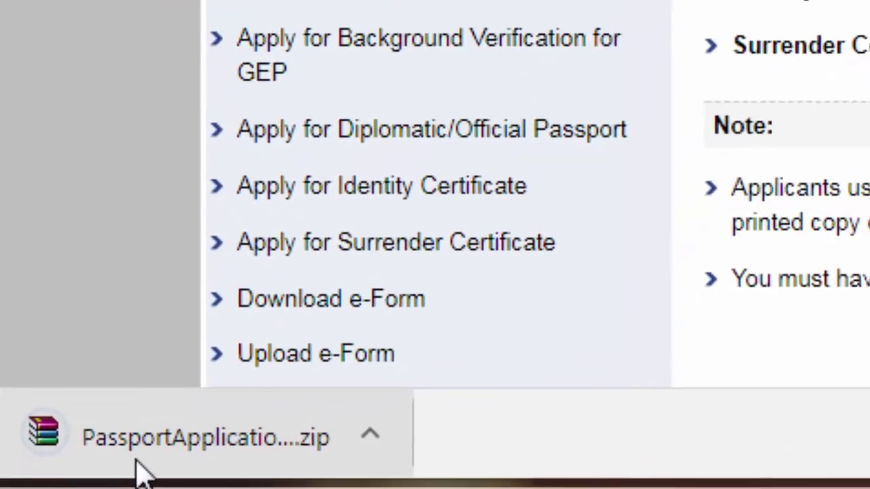
Show the downloaded zip in its folder and extract it to a new folder named PassportApplicationForm_Main_English_V4.0 (2).
click(372, 436)
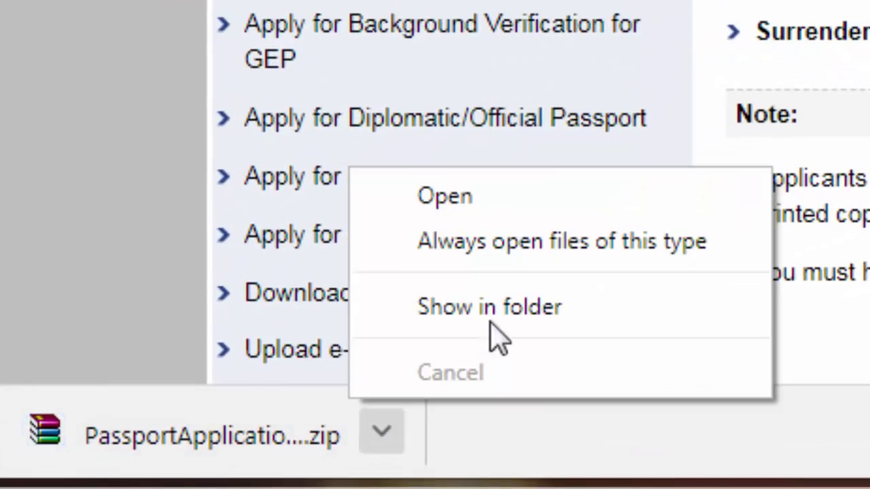
click(491, 324)
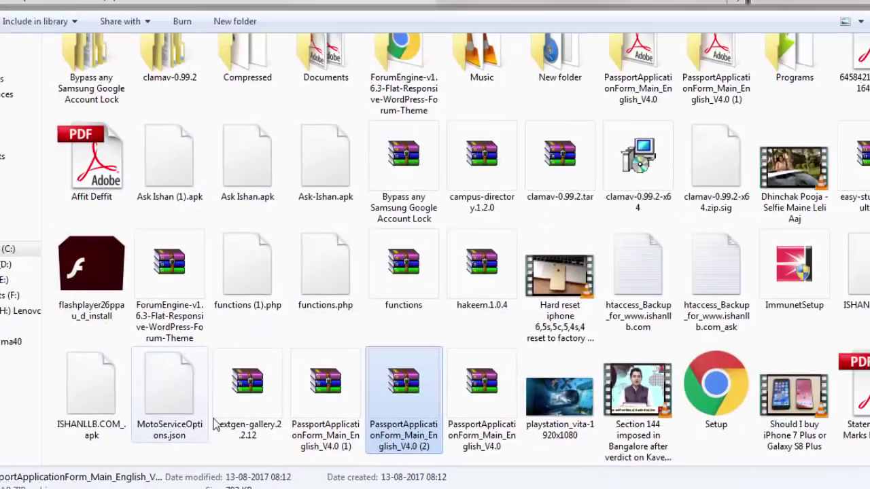
right_click(417, 410)
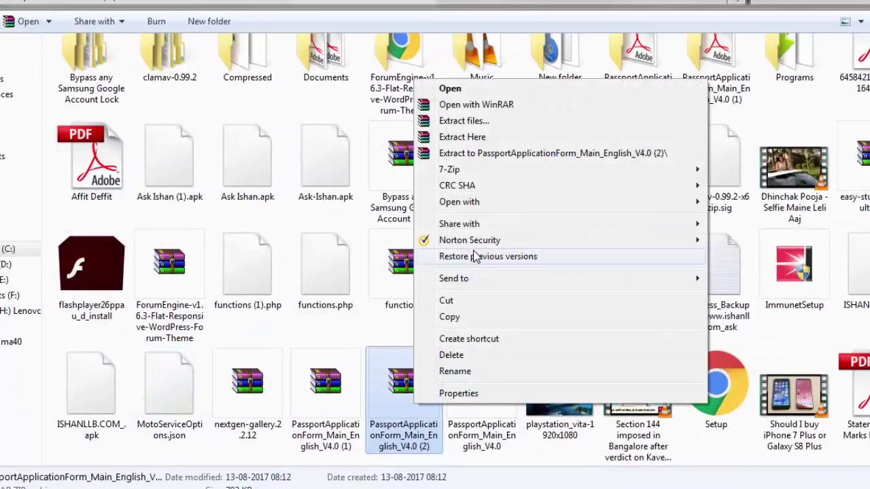
click(517, 159)
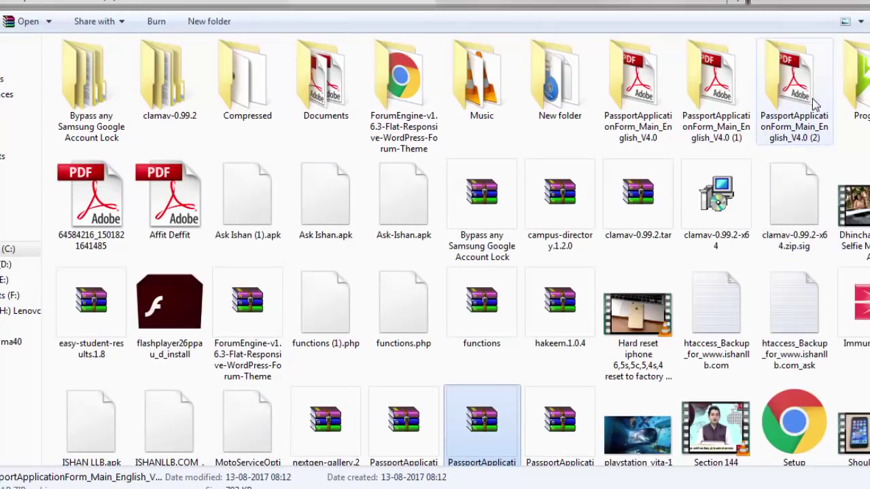
Open the passport application form PDF from the extracted PassportApplicationForm_Main_English_V4.0 (2) folder.
double_click(794, 81)
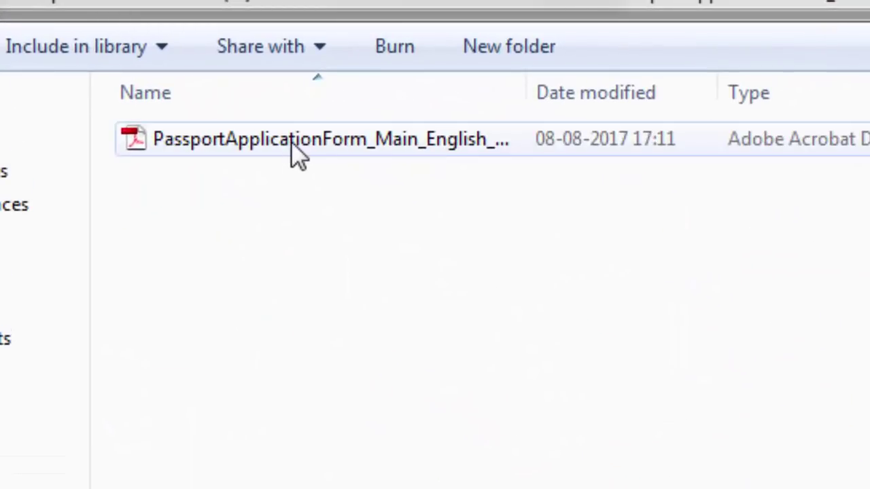
click(291, 141)
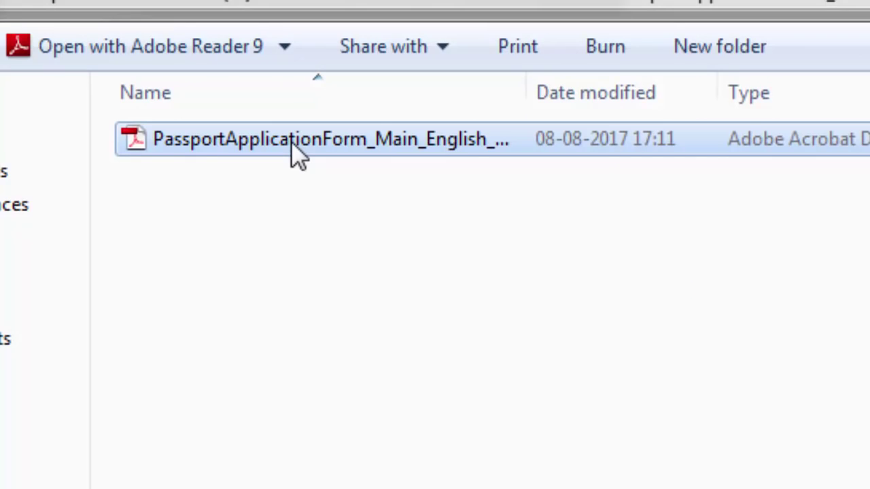
double_click(292, 141)
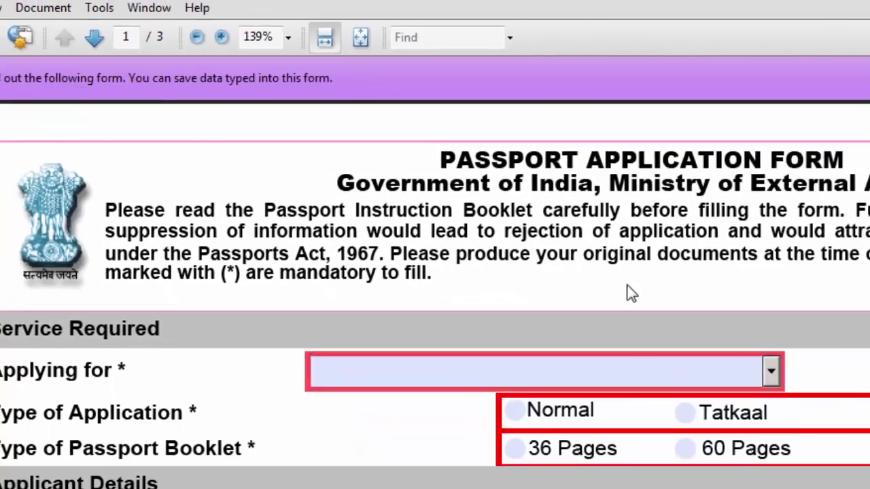
Set Applying for to Re-issue of Passport and mark Change in Existing Personal Particulars as the re-issue reason.
scroll(624, 246, down, 10)
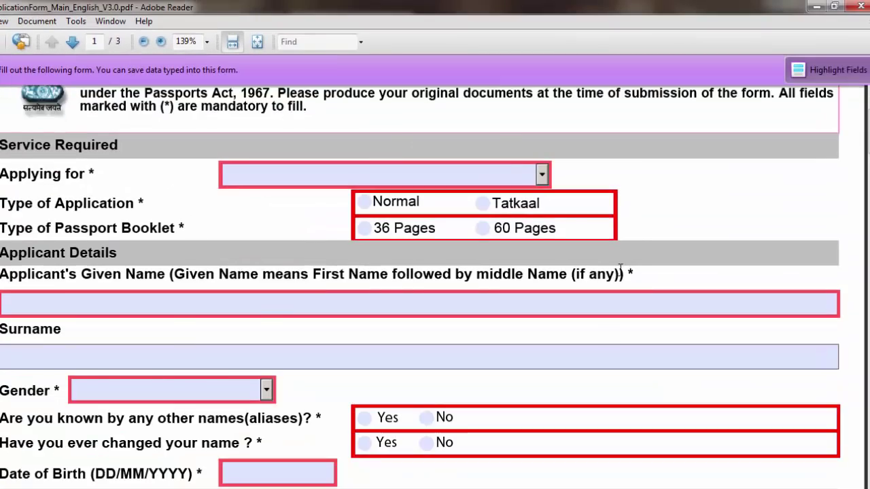
scroll(613, 337, up, 10)
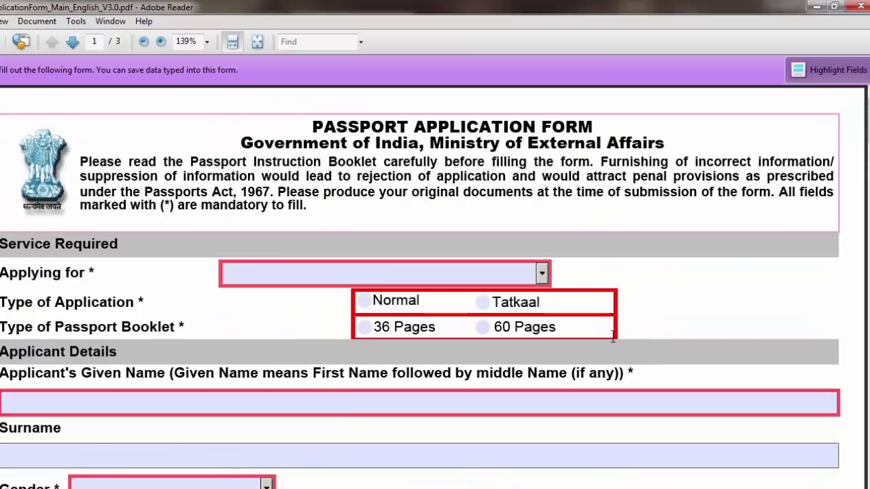
scroll(559, 305, down, 1)
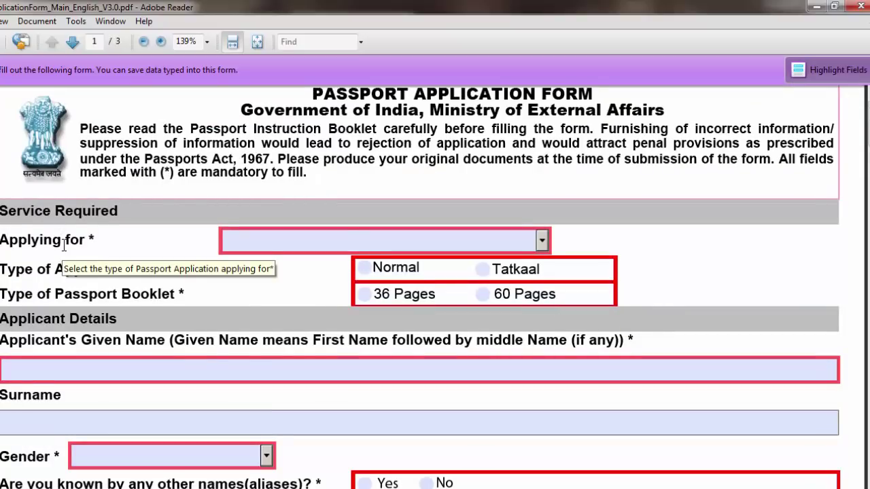
click(542, 242)
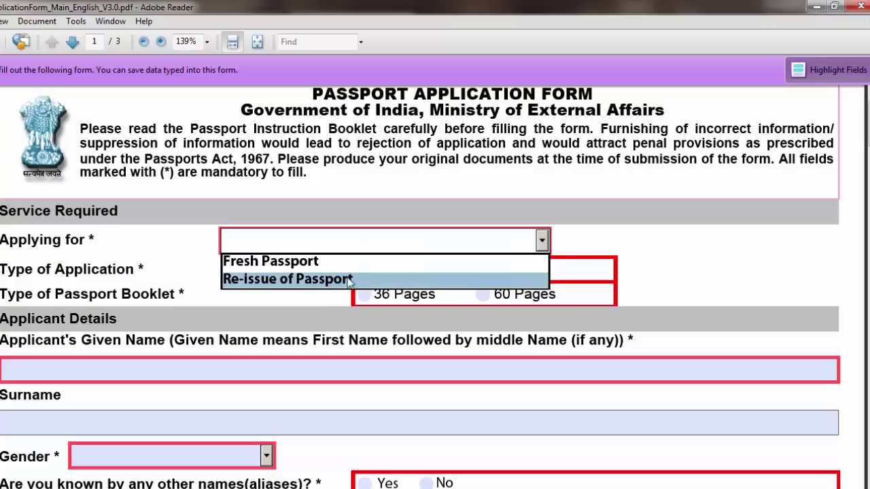
click(280, 279)
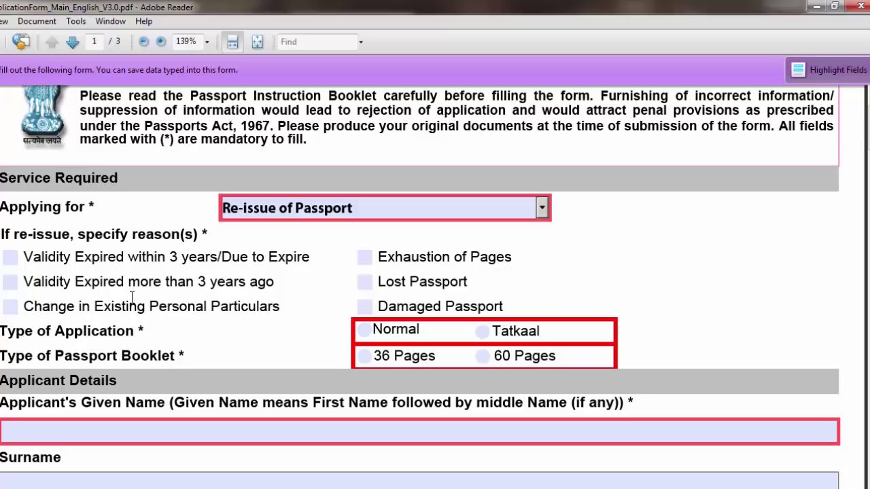
click(9, 307)
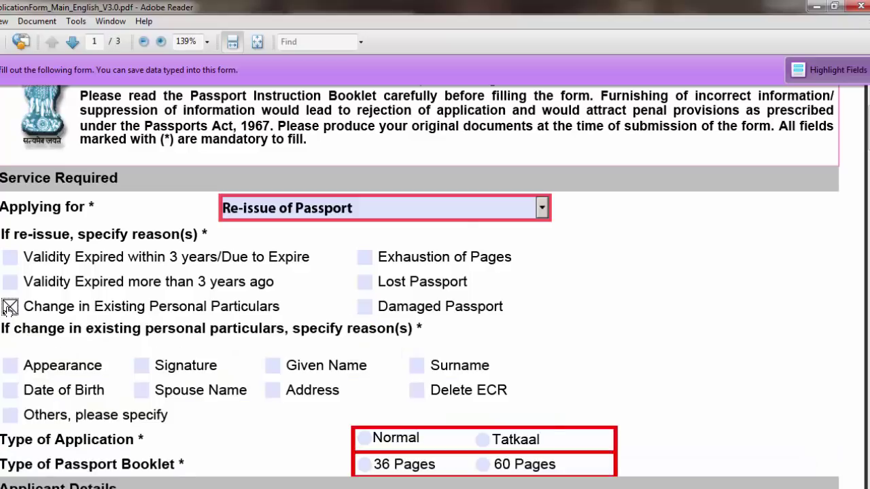
scroll(294, 291, down, 2)
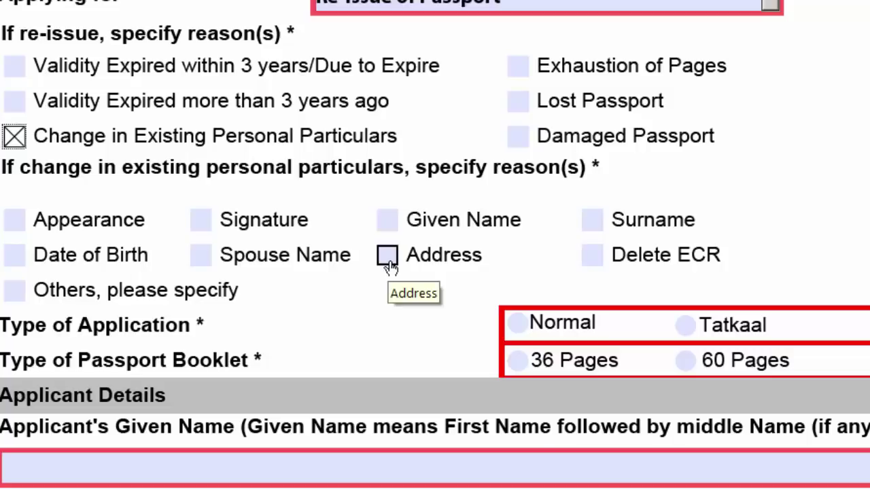
scroll(336, 255, down, 1)
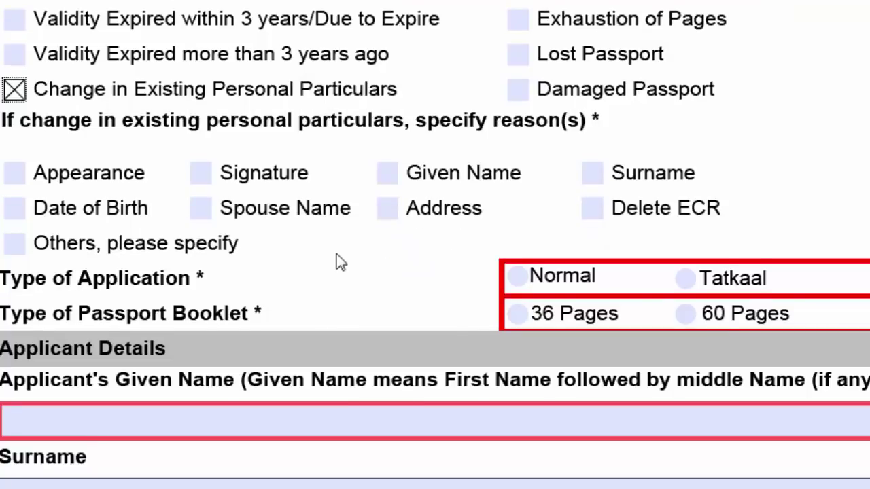